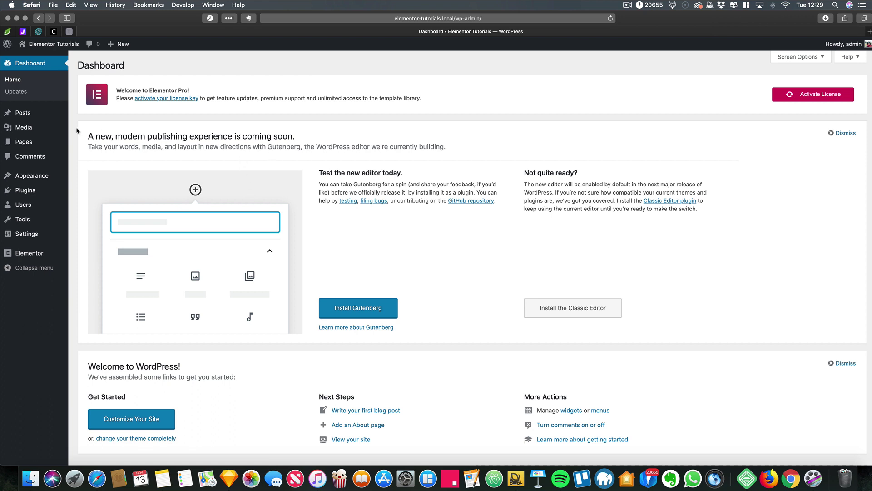
# Rename Sample Page to 'Home' using Quick Edit
pyautogui.moveTo(22, 147)
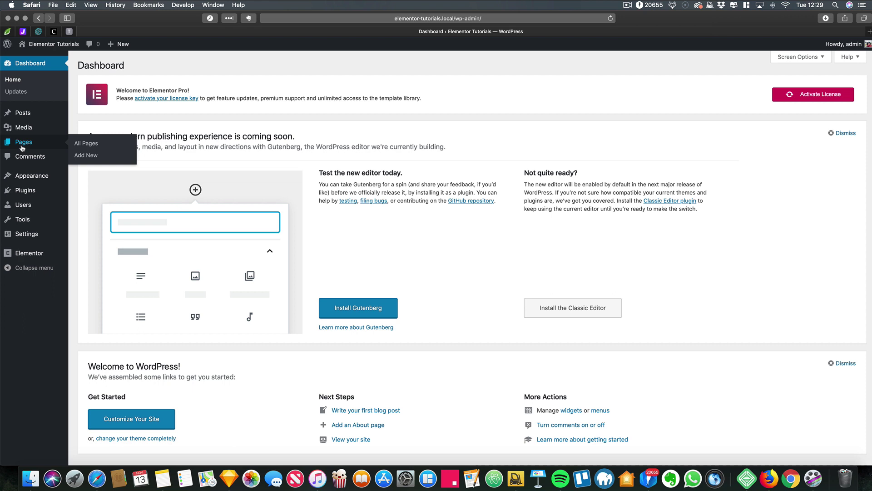
pyautogui.click(86, 144)
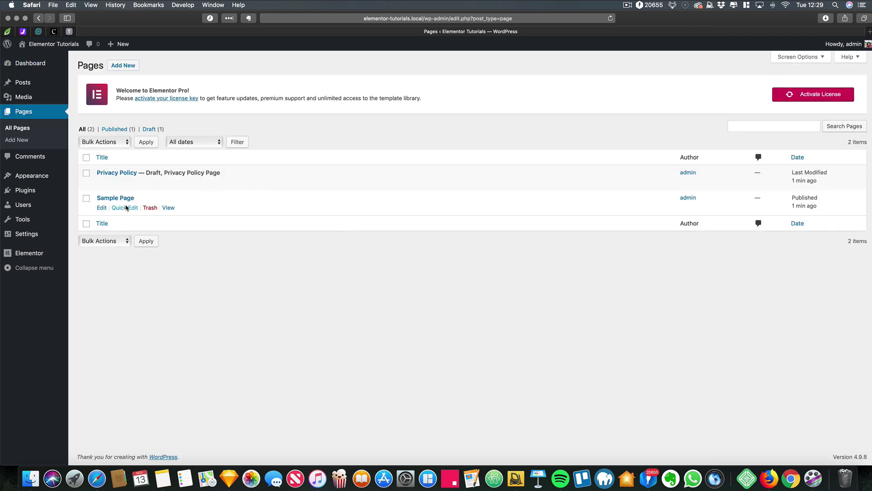
pyautogui.click(125, 208)
pyautogui.write('Home')
pyautogui.press('Tab')
pyautogui.press('Return')
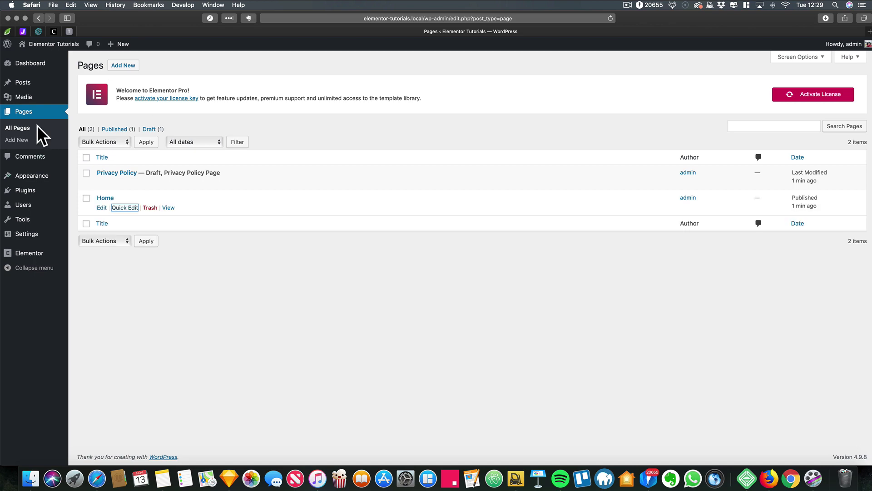
# Publish new Contact, Blog and Services pages, then go to Installed Plugins
pyautogui.click(124, 65)
pyautogui.write('Contact')
pyautogui.click(848, 253)
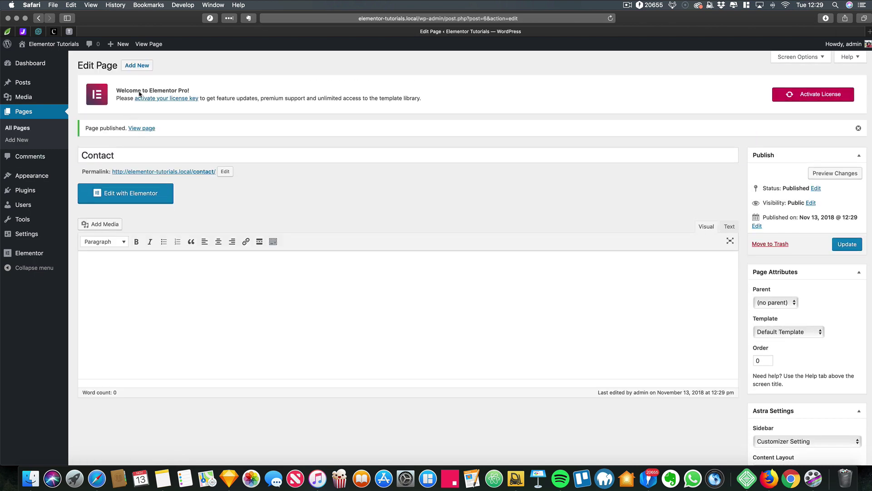
pyautogui.click(138, 65)
pyautogui.write('Blog')
pyautogui.click(846, 253)
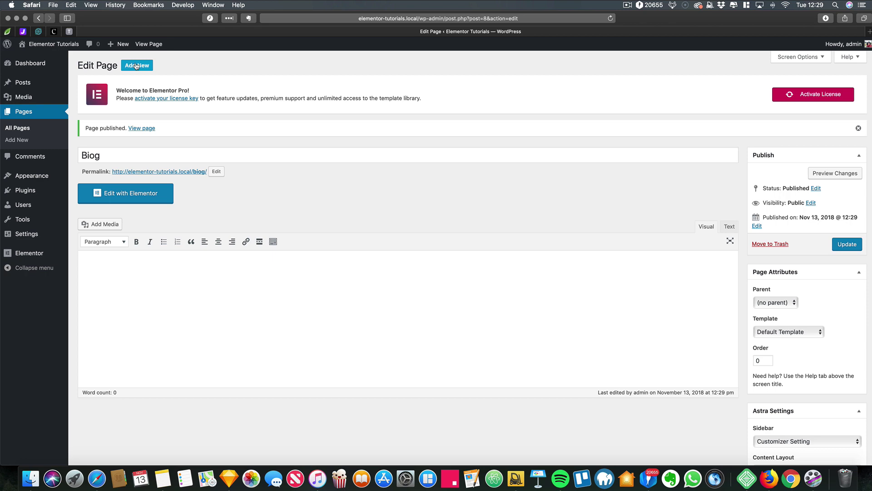
pyautogui.click(137, 65)
pyautogui.write('Services')
pyautogui.click(848, 253)
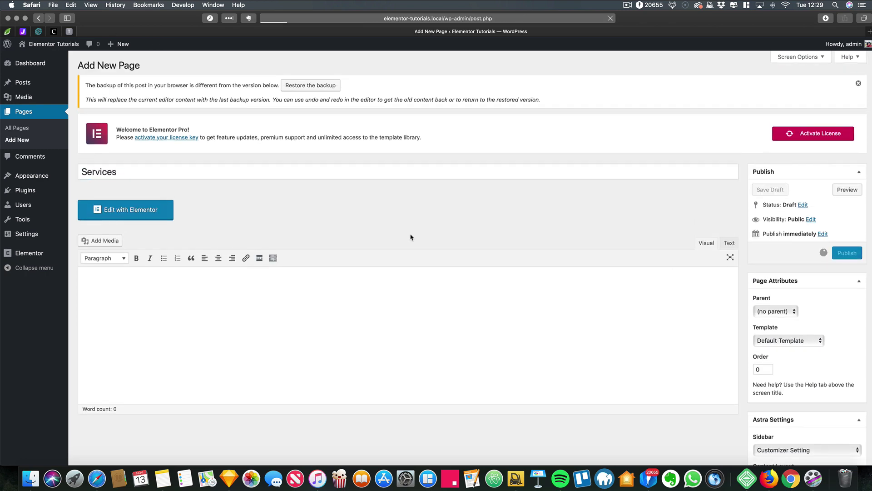
pyautogui.moveTo(55, 191)
pyautogui.click(82, 192)
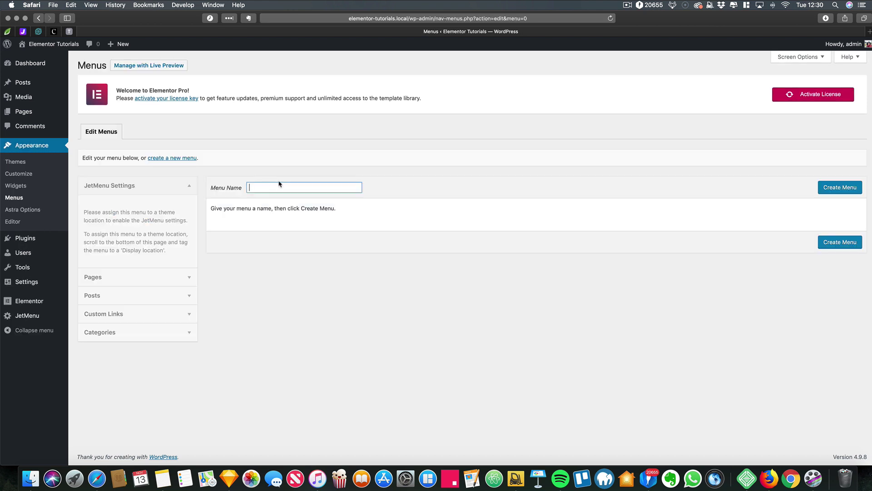
# Create 'main menu' with Home, Services, Blog and Contact, Services placed second, and save it
pyautogui.press('Return')
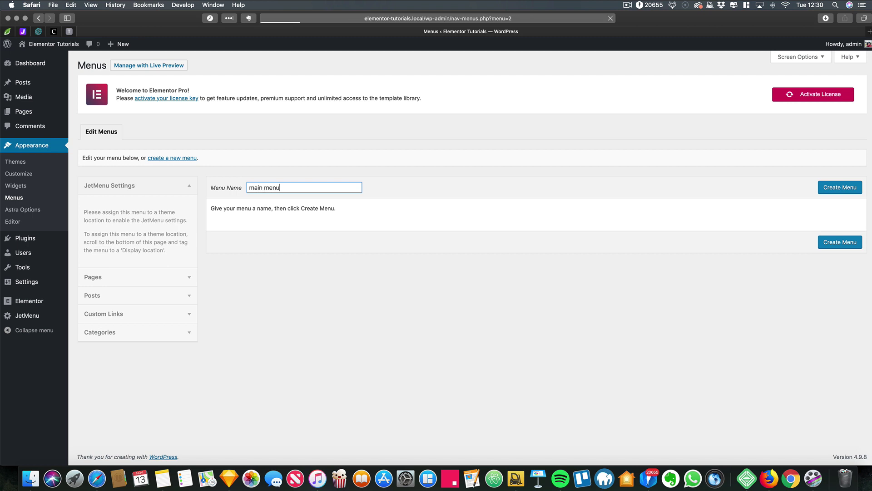
pyautogui.click(115, 278)
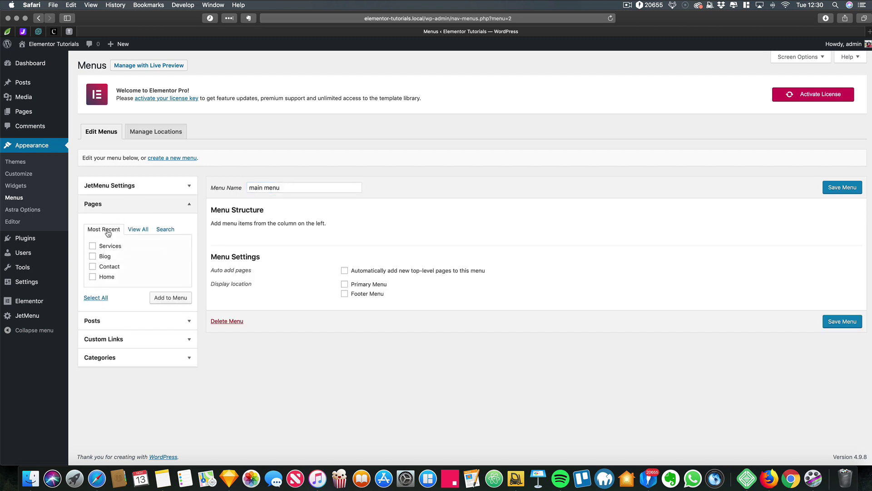
pyautogui.click(106, 277)
pyautogui.click(168, 296)
pyautogui.click(109, 257)
pyautogui.click(170, 298)
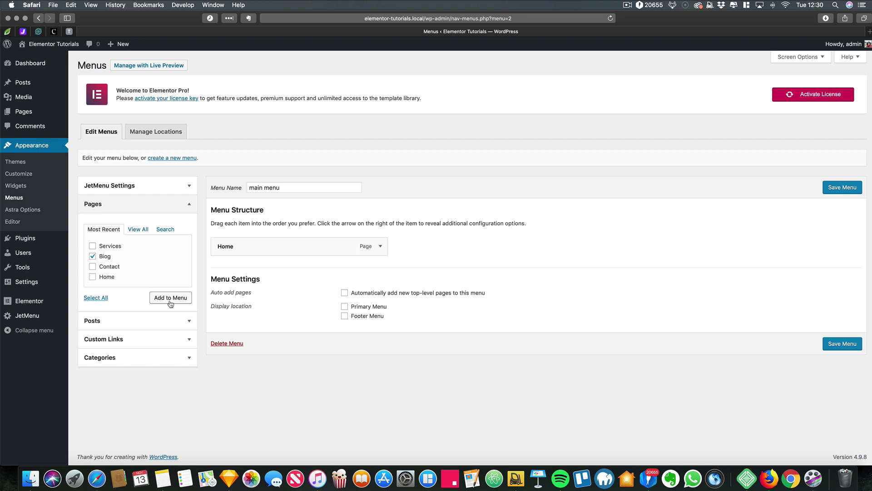
pyautogui.click(110, 267)
pyautogui.click(165, 300)
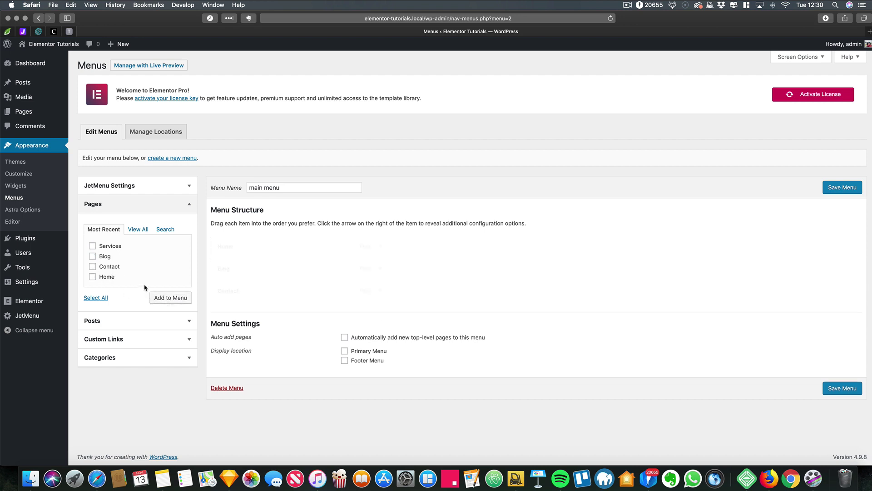
pyautogui.click(114, 246)
pyautogui.click(178, 298)
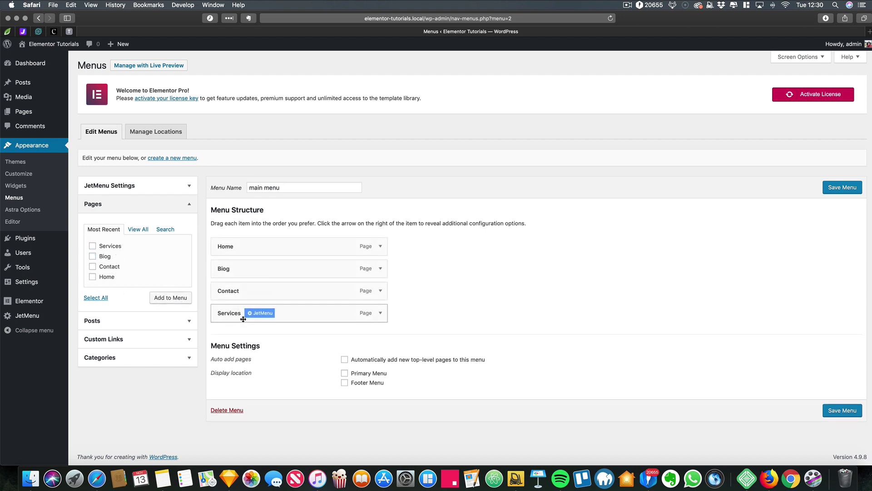
pyautogui.moveTo(273, 313); pyautogui.dragTo(294, 268)
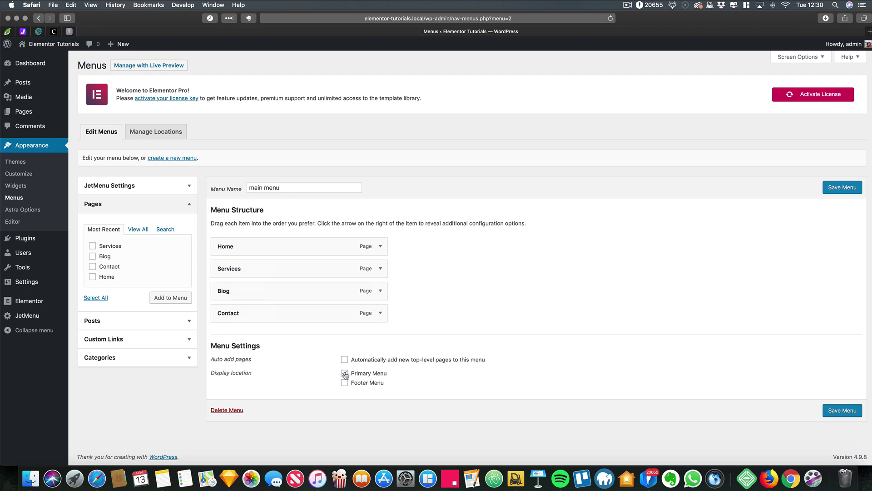
pyautogui.click(843, 411)
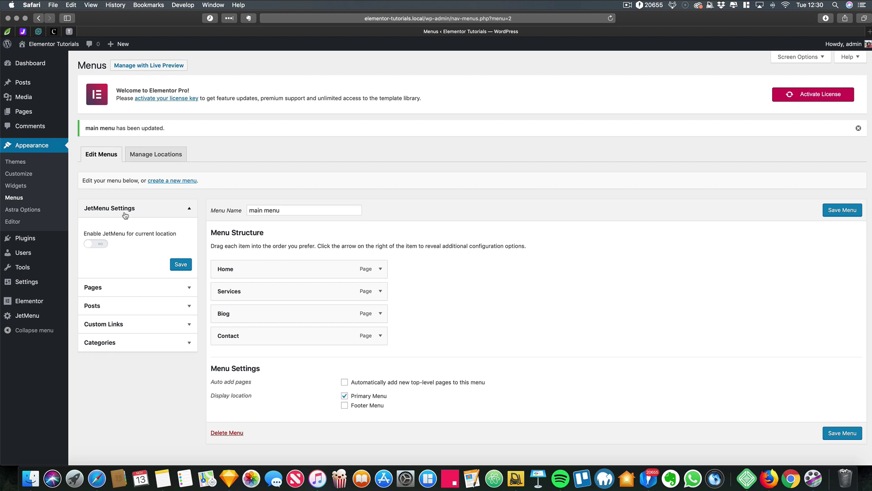
# Enable JetMenu for the menu location, turn on Services' mega submenu, and edit its content
pyautogui.click(89, 246)
pyautogui.click(177, 268)
pyautogui.scroll(-1, 401, 187)
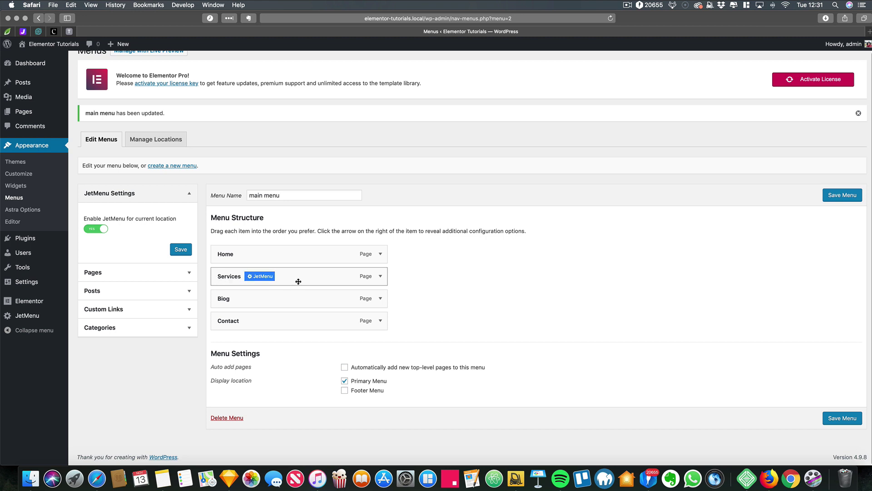
pyautogui.click(262, 277)
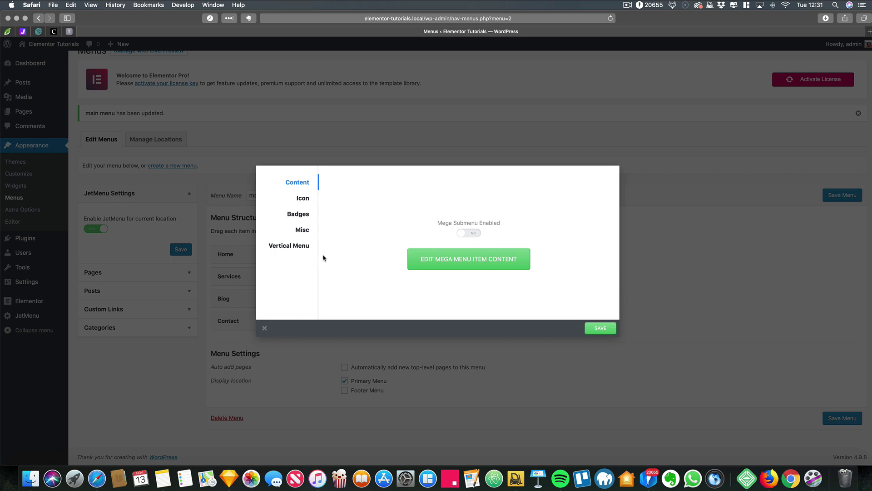
pyautogui.click(463, 235)
pyautogui.click(455, 267)
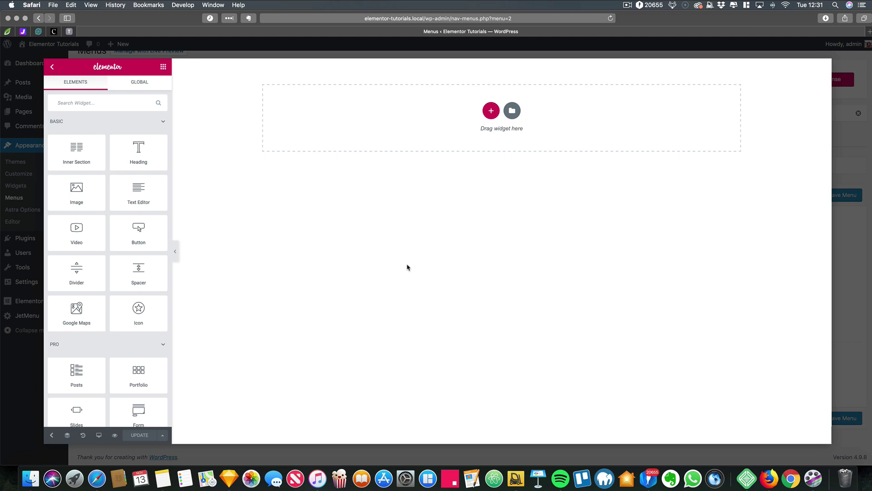
# Add a three-column section with a black background and an adjusted minimum height
pyautogui.click(491, 110)
pyautogui.click(479, 136)
pyautogui.click(107, 86)
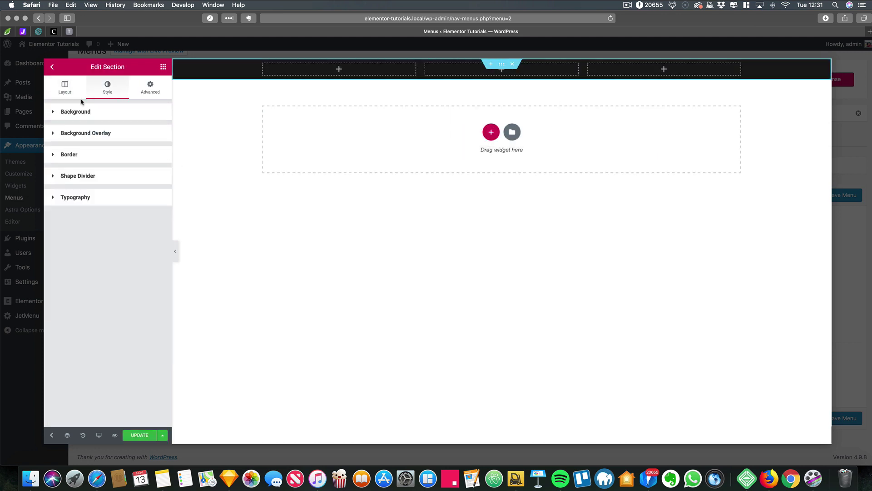
pyautogui.click(65, 86)
pyautogui.click(132, 218)
pyautogui.click(118, 234)
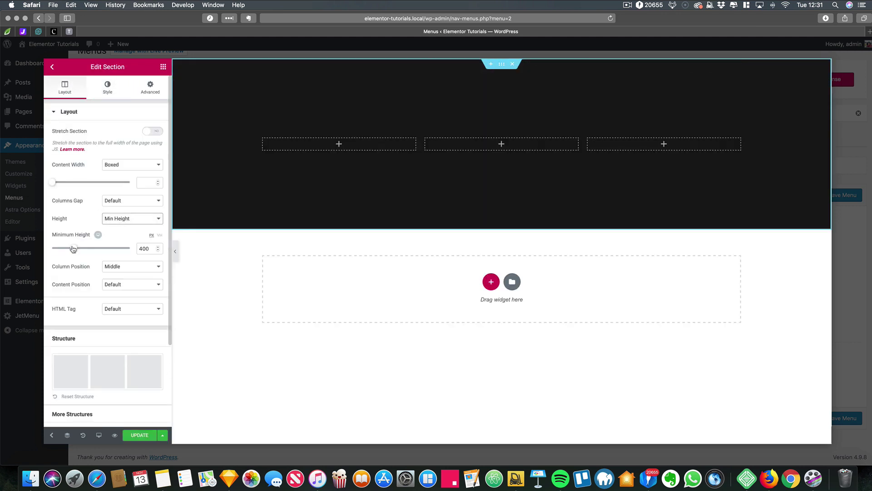
pyautogui.moveTo(80, 248); pyautogui.dragTo(68, 248)
# Place an Image in the third column and an Icon List with white text in the first
pyautogui.moveTo(80, 200); pyautogui.dragTo(672, 113)
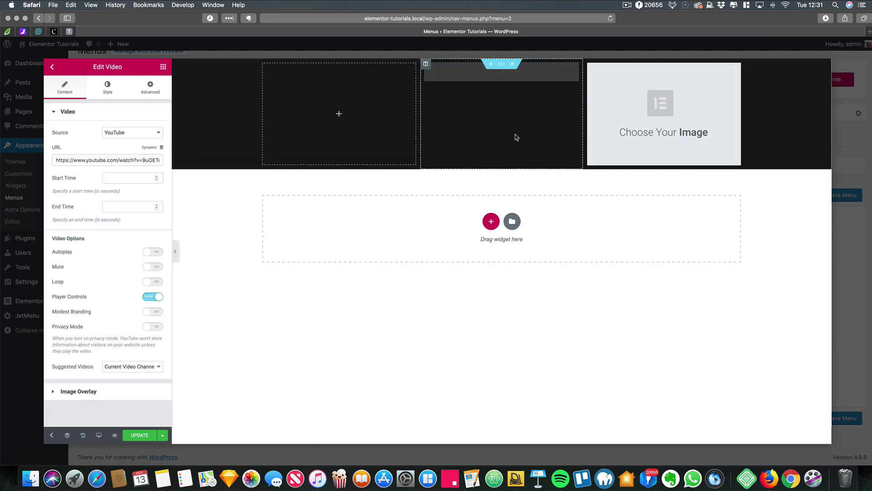
pyautogui.click(163, 67)
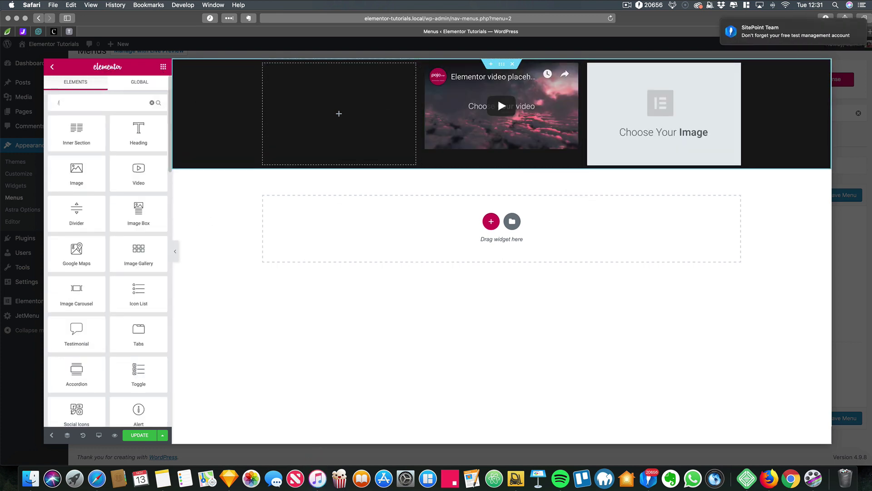
pyautogui.moveTo(74, 132); pyautogui.dragTo(339, 114)
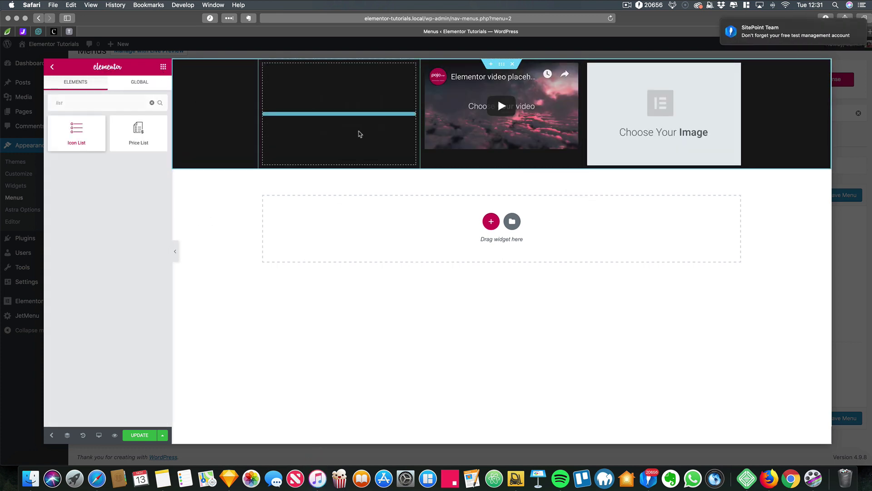
pyautogui.click(107, 86)
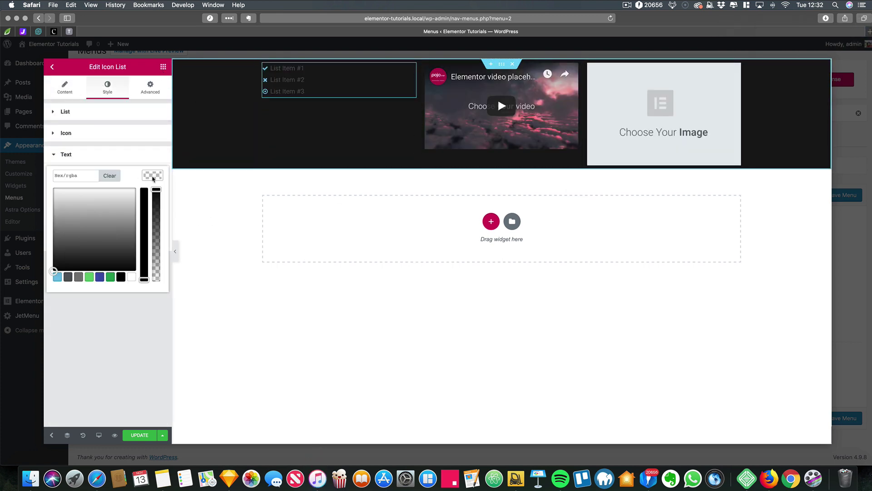
pyautogui.click(179, 202)
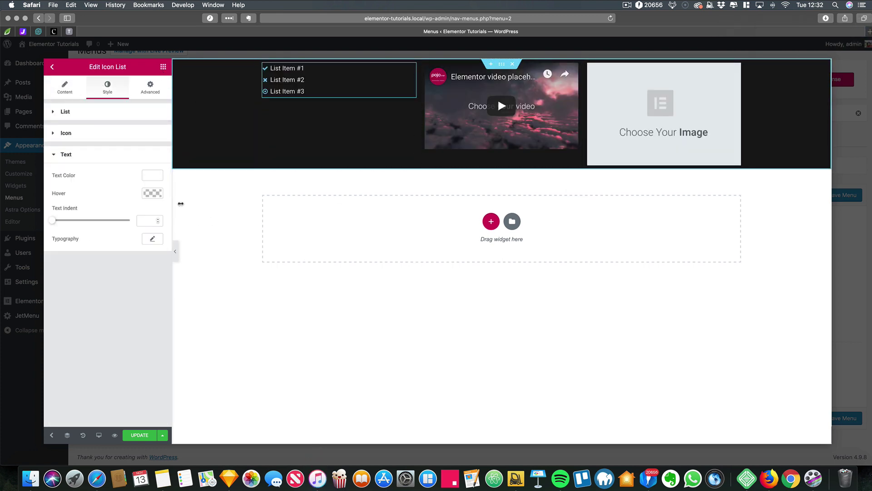
pyautogui.click(356, 79)
# Trim the icon list to one icon-less item 'Web Design' linking to '#'
pyautogui.click(158, 178)
pyautogui.click(158, 179)
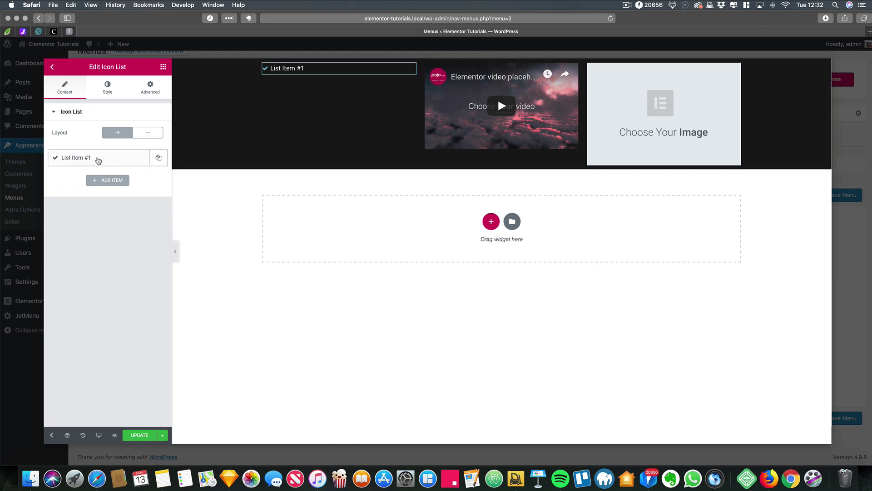
pyautogui.click(98, 158)
pyautogui.click(153, 216)
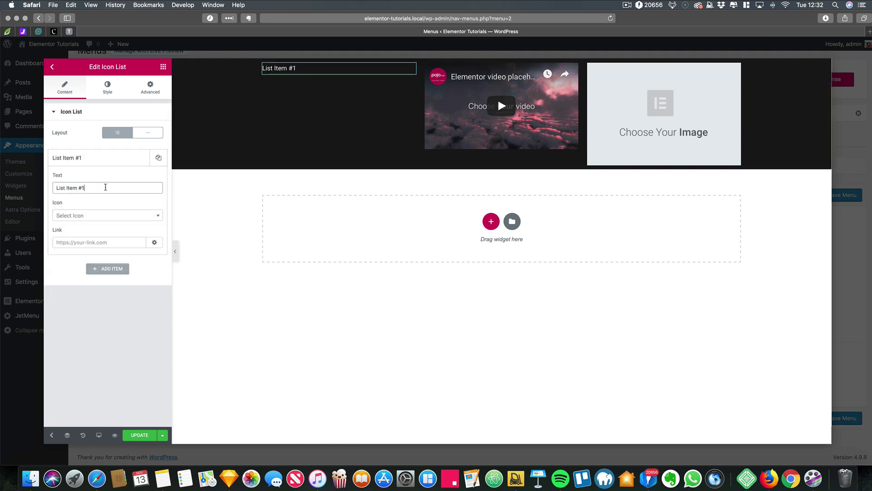
pyautogui.tripleClick(71, 187)
pyautogui.write('Web Design')
pyautogui.press('Tab')
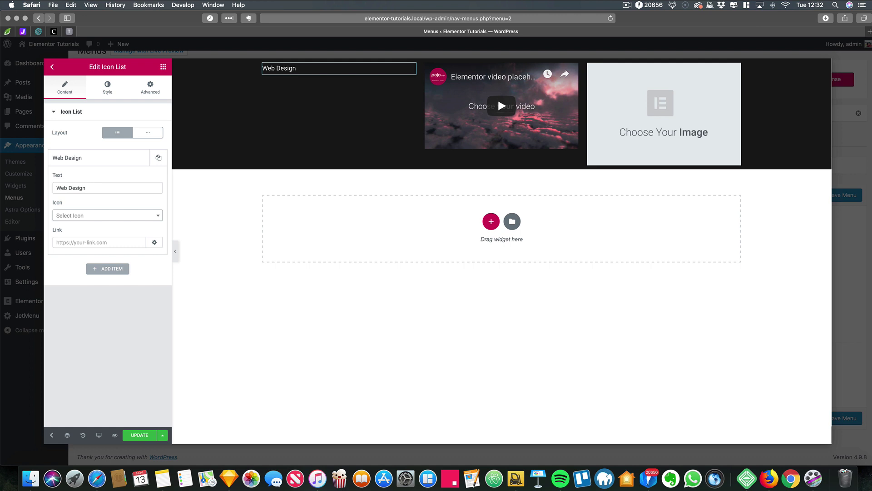
pyautogui.press('Tab')
pyautogui.write('#')
# Duplicate the item into 'Seo', 'Graphic Desig' and 'SEO' list entries
pyautogui.click(159, 158)
pyautogui.click(91, 179)
pyautogui.tripleClick(91, 209)
pyautogui.write('Seo')
pyautogui.click(141, 178)
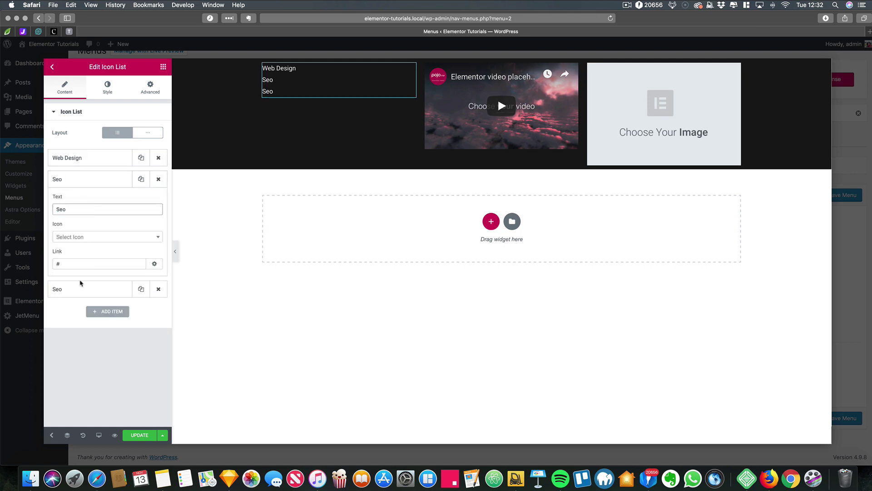
pyautogui.tripleClick(90, 209)
pyautogui.write('Graphic Design')
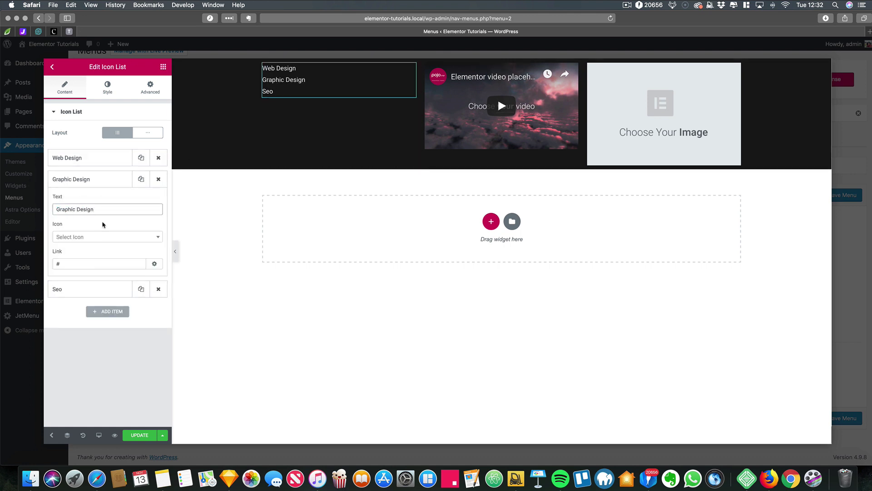
pyautogui.click(91, 289)
pyautogui.tripleClick(73, 231)
pyautogui.write('SEO')
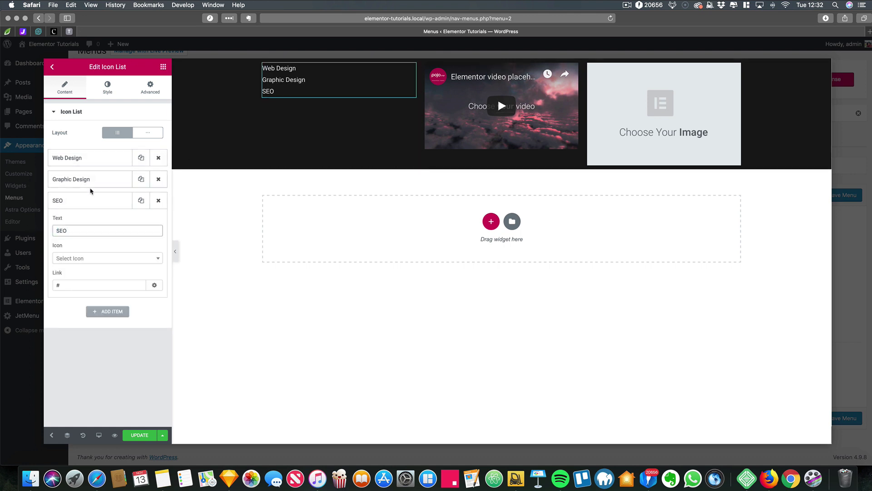
# Add a Nav Menu widget under the service list, then delete it again
pyautogui.click(158, 70)
pyautogui.write('menu')
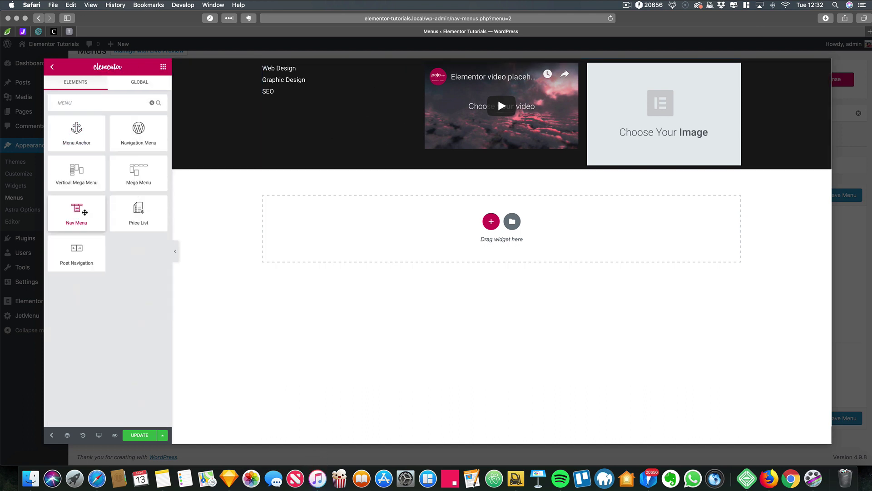
pyautogui.moveTo(84, 212); pyautogui.dragTo(287, 94)
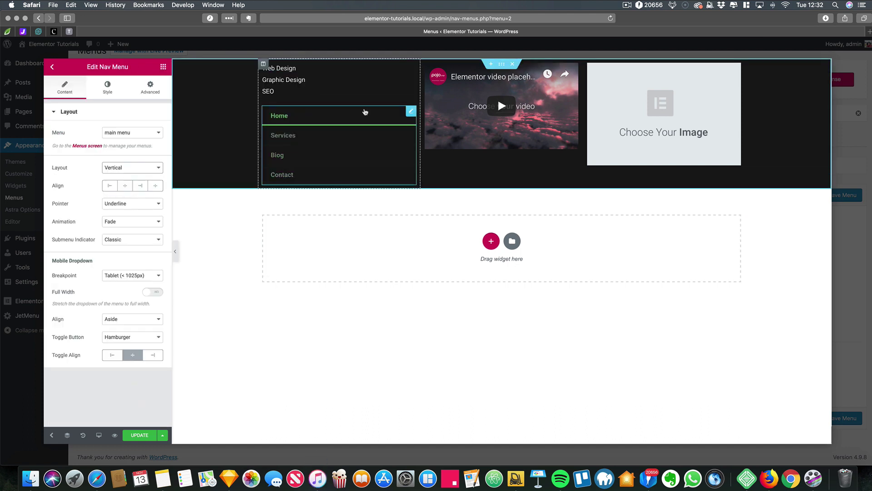
pyautogui.rightClick(408, 112)
pyautogui.click(423, 234)
# Centre the first column's content vertically
pyautogui.click(327, 81)
pyautogui.click(286, 127)
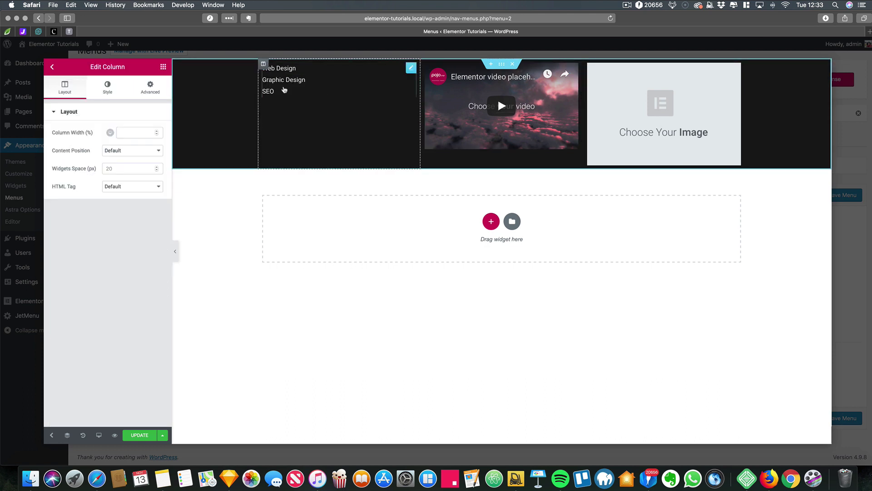
pyautogui.click(132, 150)
pyautogui.click(116, 170)
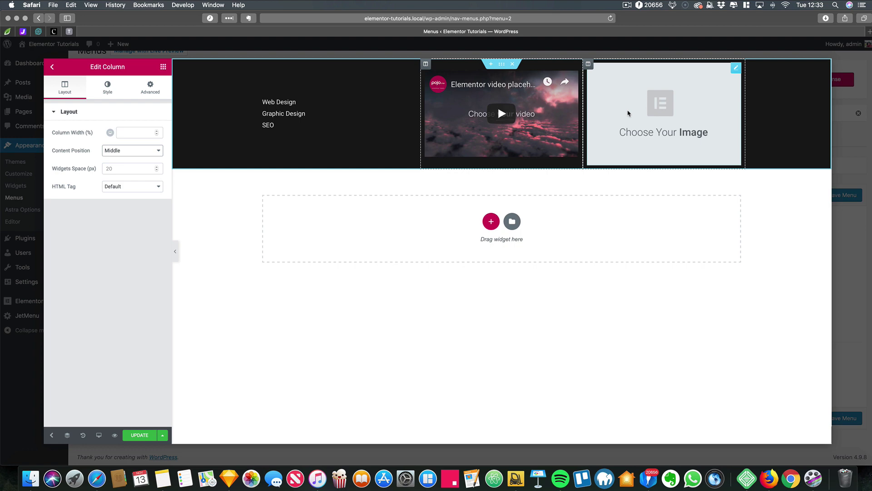
# Save the mega menu content and save the Services item's mega submenu settings
pyautogui.press('super+s')
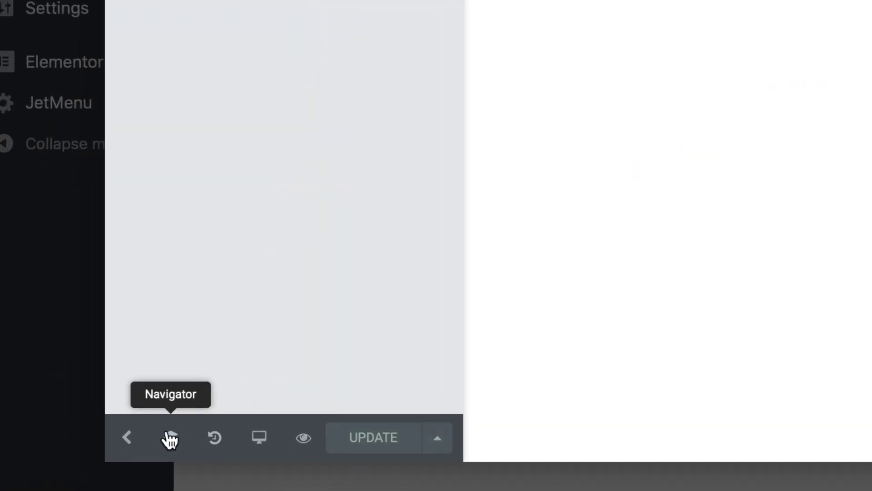
pyautogui.click(195, 476)
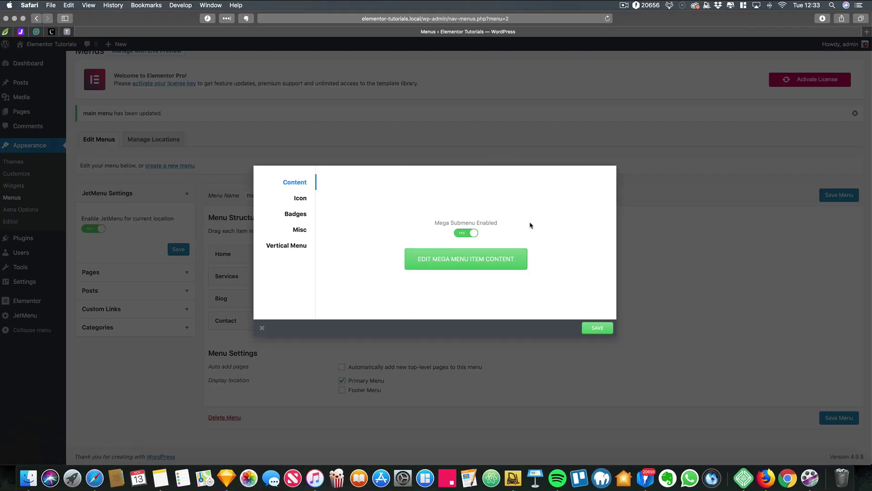
pyautogui.click(595, 328)
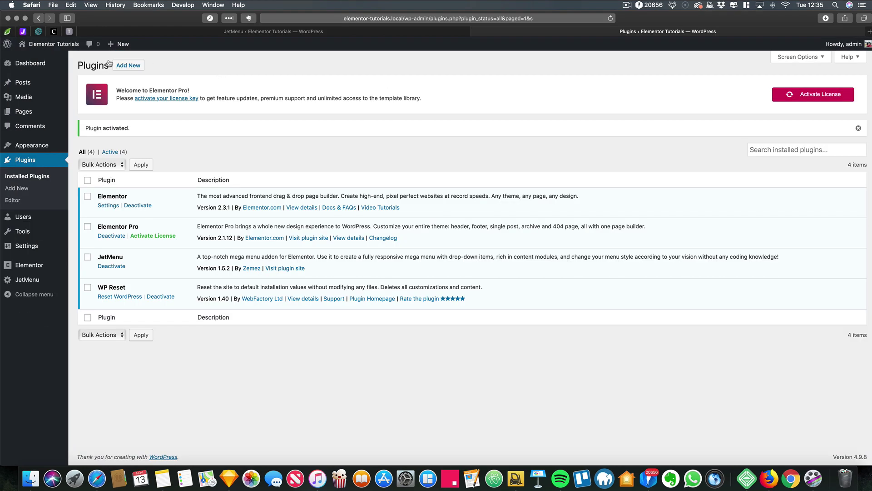
# Start a new Header-type template in My Templates, named 'Header'
pyautogui.moveTo(48, 266)
pyautogui.click(95, 268)
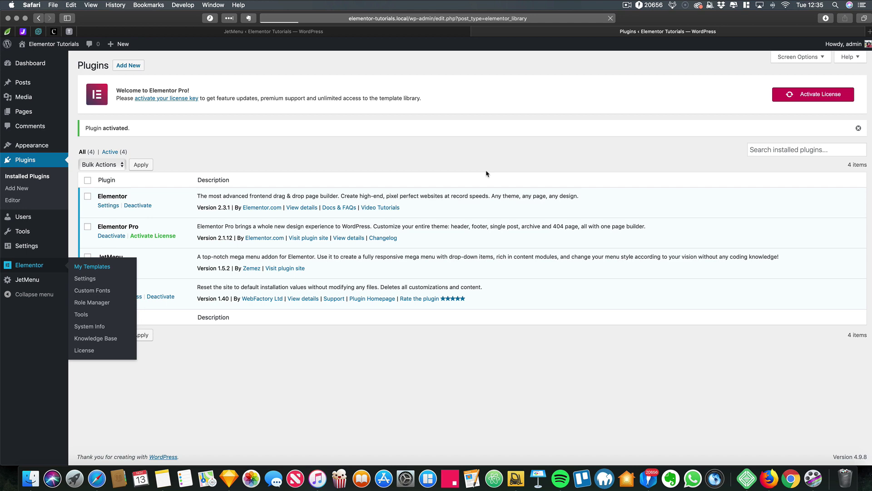
pyautogui.click(473, 269)
pyautogui.click(480, 241)
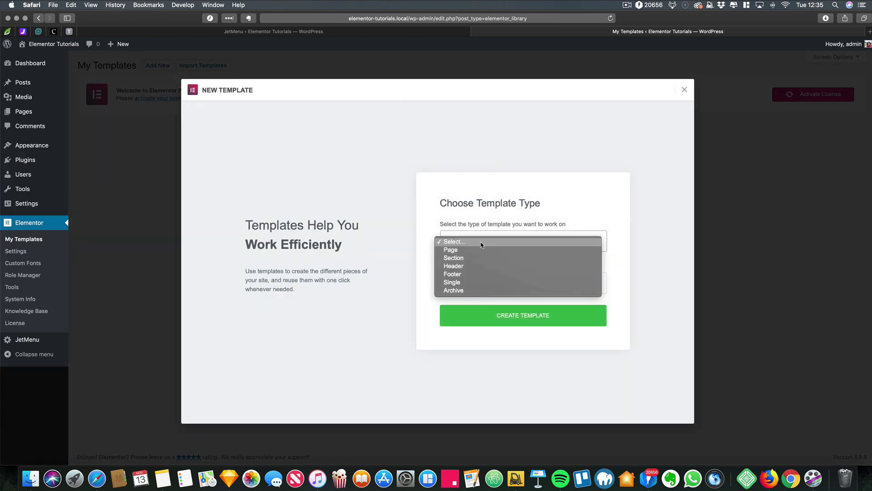
pyautogui.click(467, 265)
pyautogui.click(468, 288)
pyautogui.write('hEADAER')
pyautogui.press('super+a')
pyautogui.write('H')
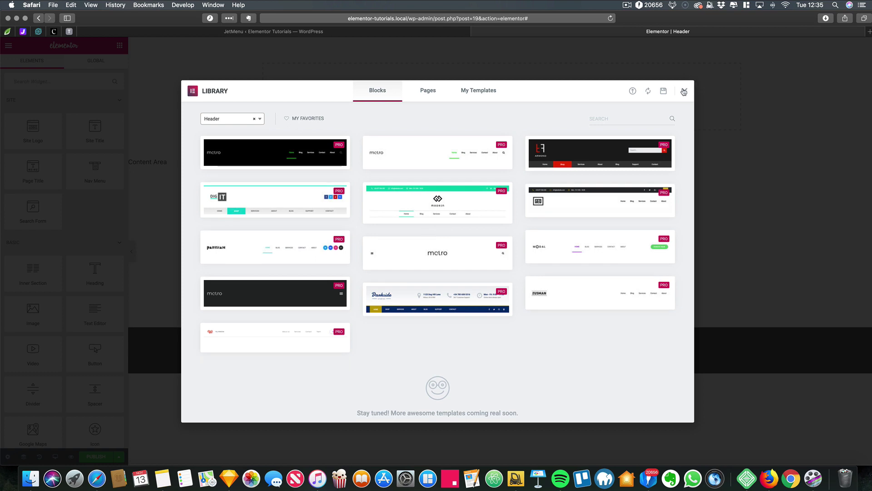
# Add a 33/66 two-column section with the Site Title in the left column
pyautogui.click(684, 91)
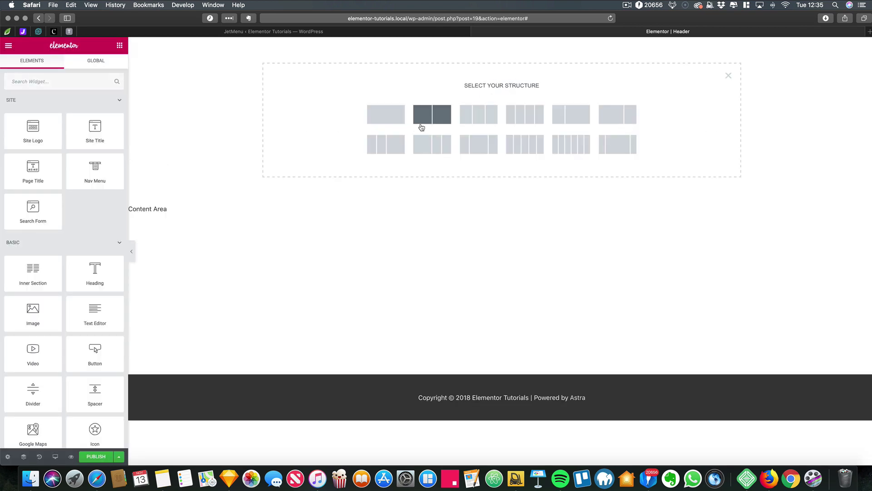
pyautogui.click(575, 120)
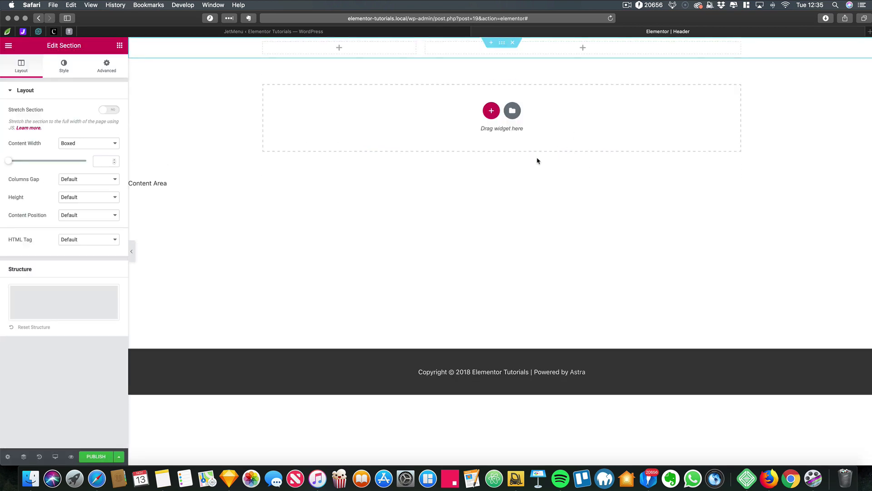
pyautogui.click(120, 46)
pyautogui.moveTo(96, 126); pyautogui.dragTo(315, 63)
# Put the Mega Menu in the right column, widen it, and select the header section
pyautogui.click(120, 45)
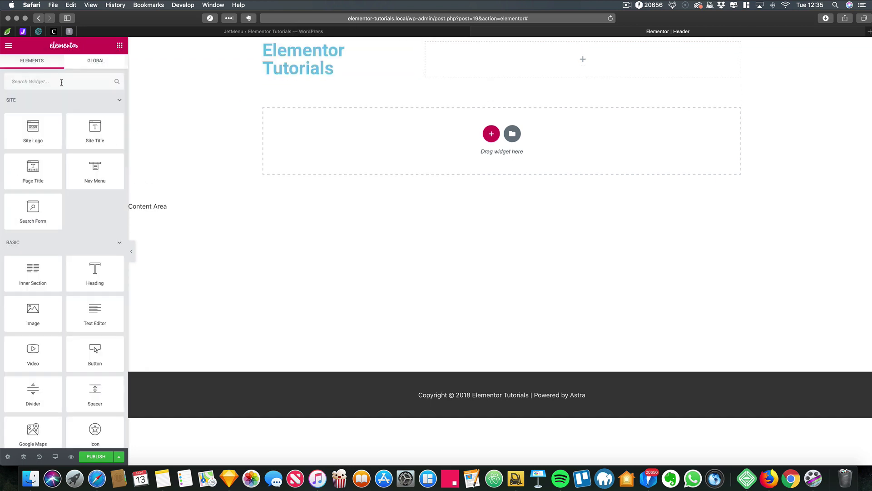
pyautogui.write('menu')
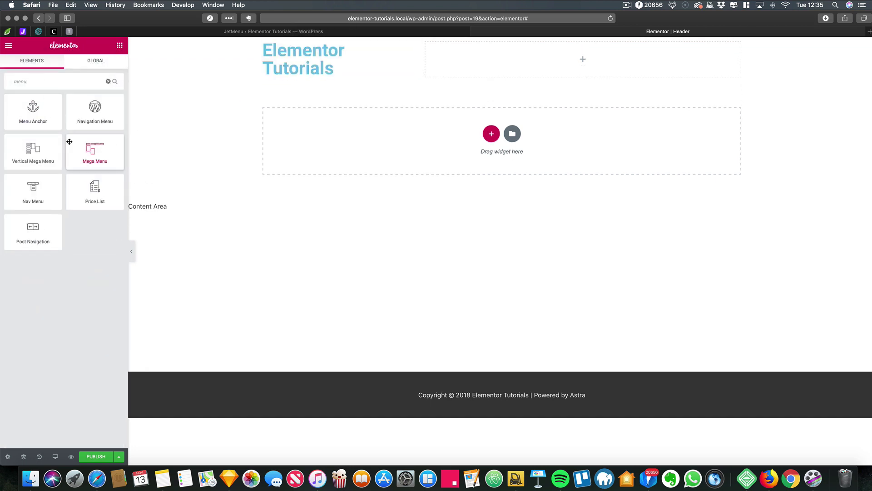
pyautogui.moveTo(118, 159); pyautogui.dragTo(483, 68)
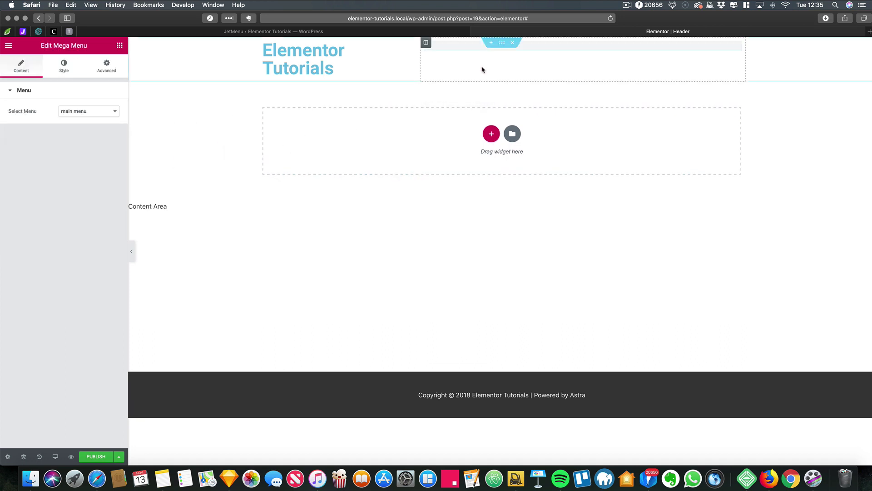
pyautogui.moveTo(420, 69); pyautogui.dragTo(372, 68)
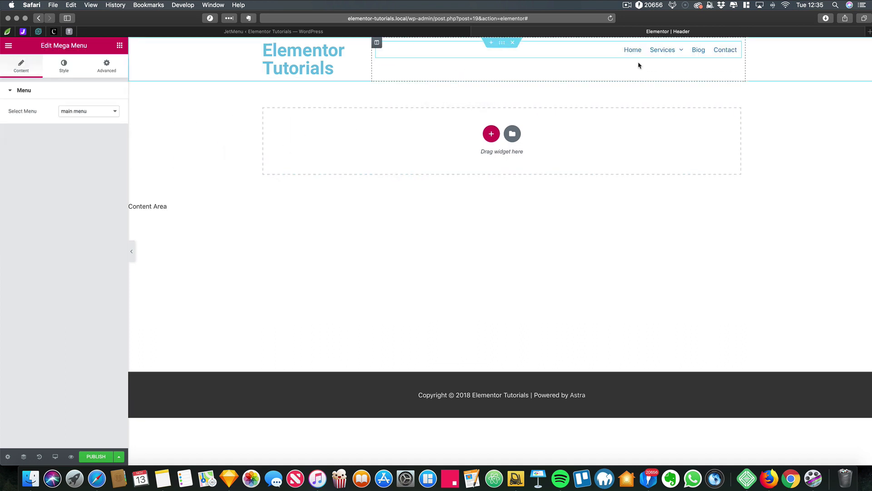
pyautogui.moveTo(662, 50)
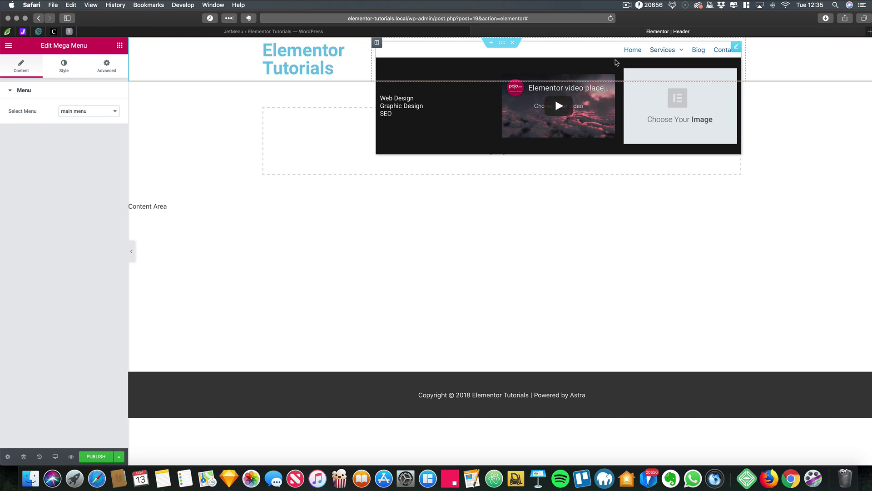
pyautogui.click(502, 43)
# Publish the header with an Entire Site display condition and view it live
pyautogui.click(101, 454)
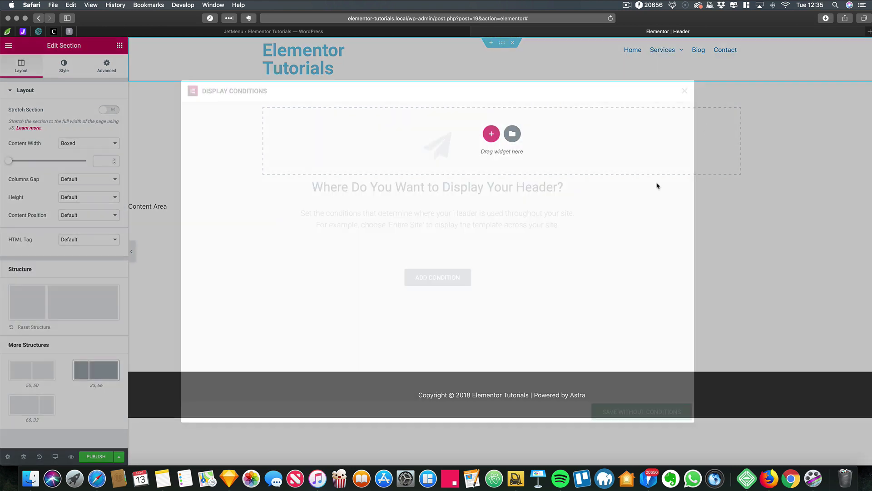
pyautogui.click(427, 284)
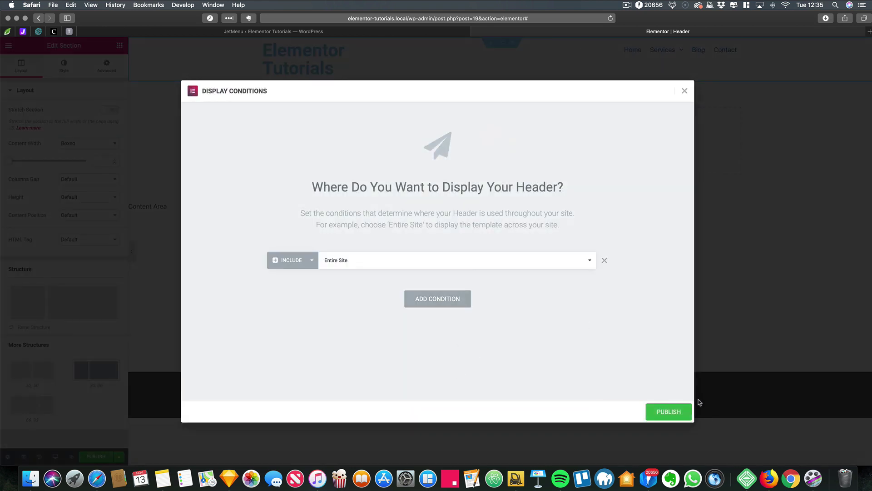
pyautogui.click(680, 408)
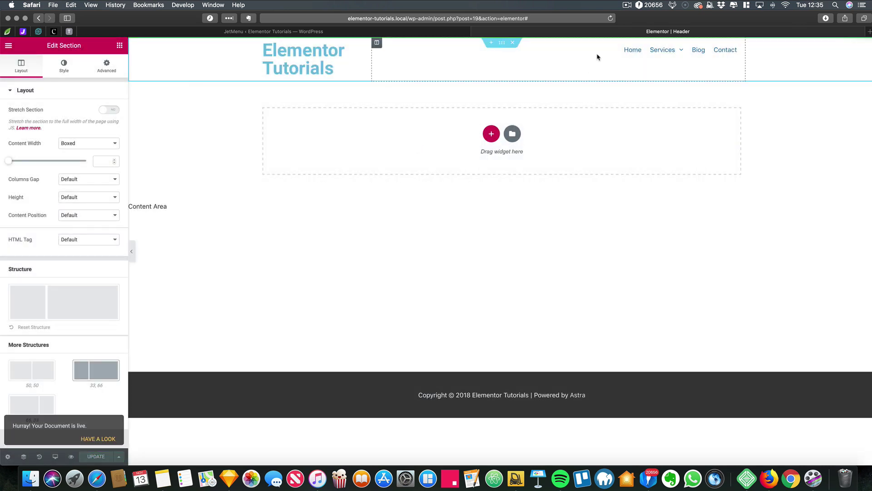
pyautogui.click(97, 432)
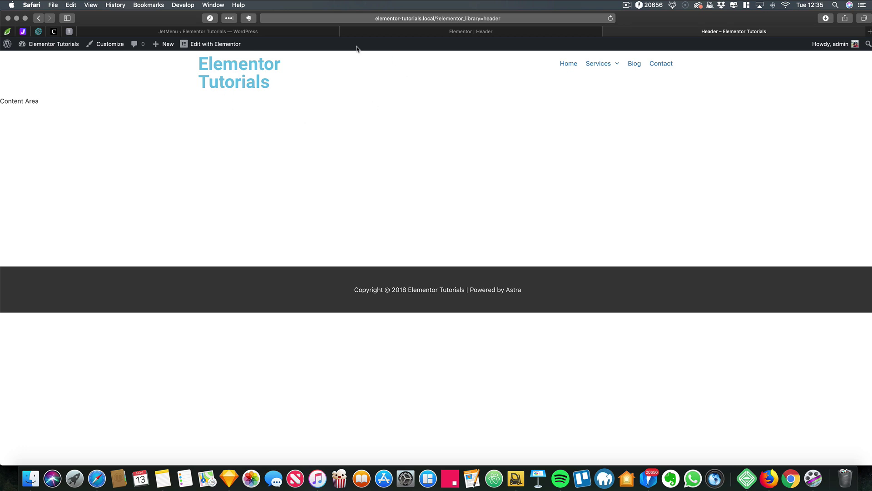
pyautogui.moveTo(600, 66)
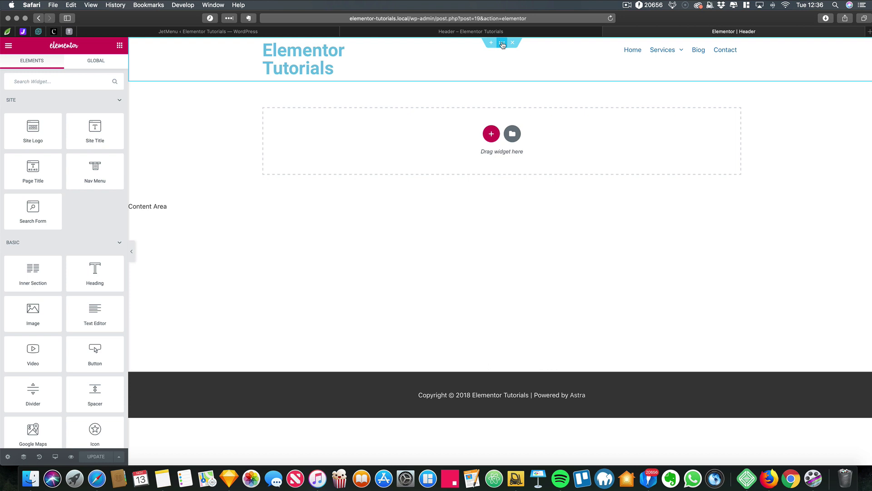
# Enter 'main-menu' as the header section's CSS ID in Advanced settings
pyautogui.click(502, 43)
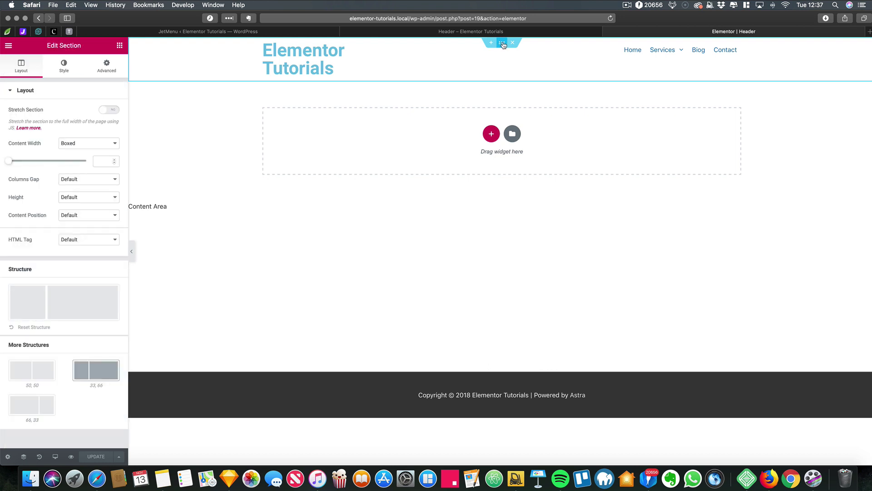
pyautogui.click(107, 65)
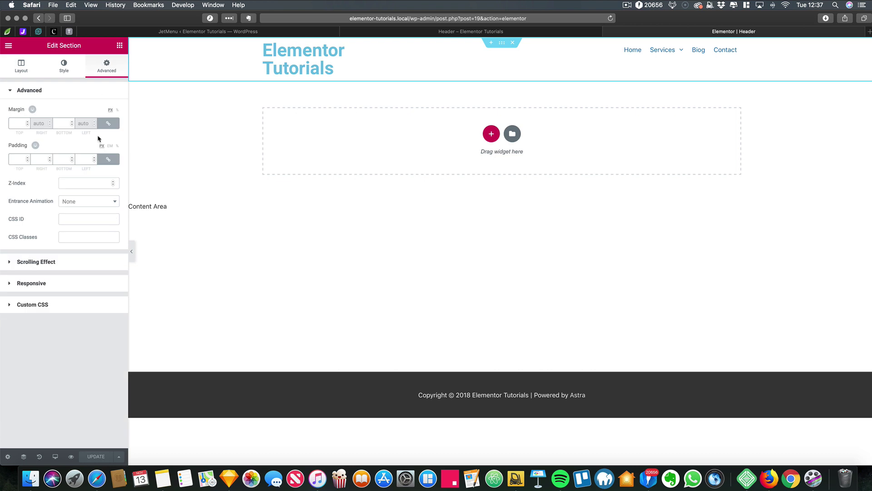
pyautogui.click(71, 218)
pyautogui.write('main')
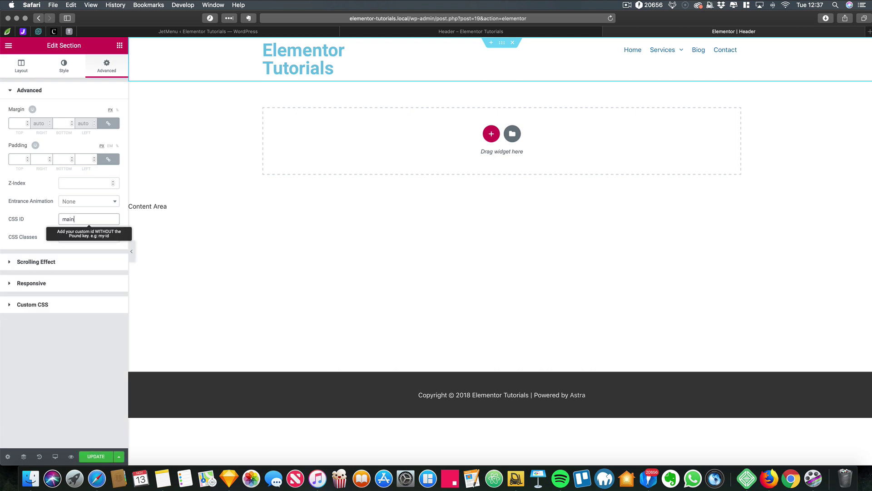
pyautogui.write('-menu')
pyautogui.press('super+a')
pyautogui.click(94, 219)
# Change the CSS ID to megaMainMenu and update the header template
pyautogui.press('super+a')
pyautogui.write('mega0m')
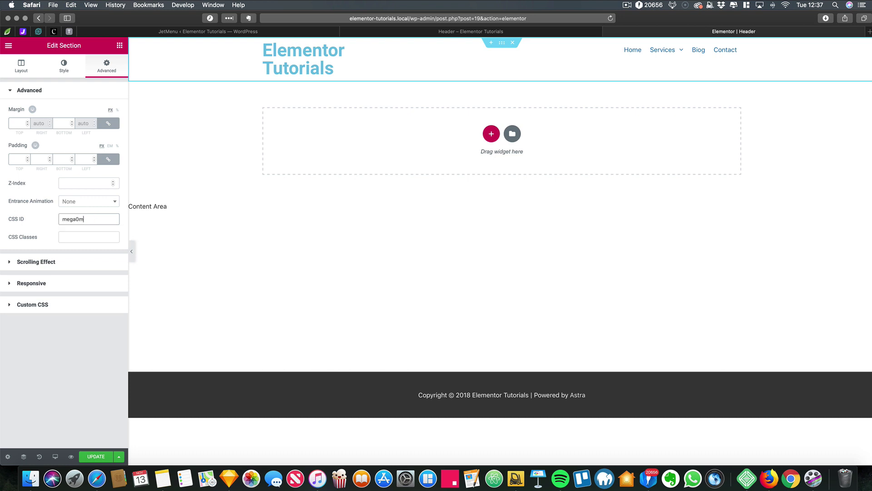
pyautogui.press('BackSpace')
pyautogui.press('BackSpace')
pyautogui.write('M')
pyautogui.press('BackSpace')
pyautogui.write('MainMenu')
pyautogui.press('super+a')
pyautogui.click(96, 456)
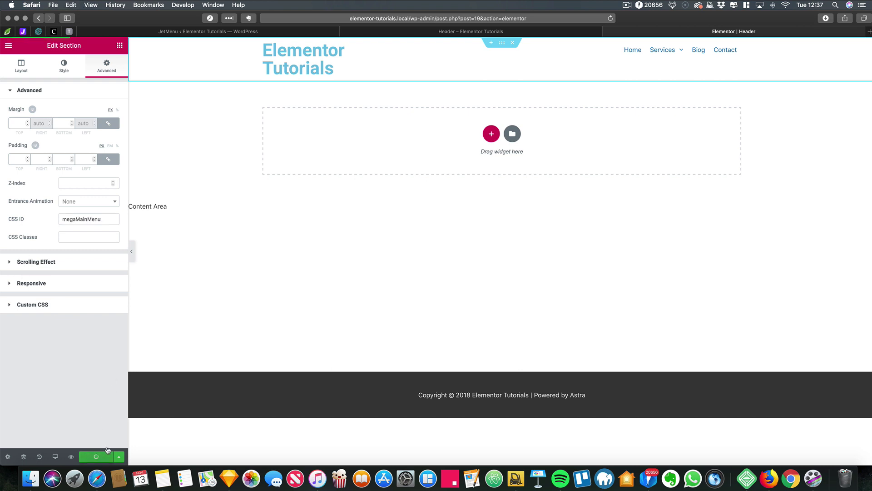
pyautogui.click(286, 33)
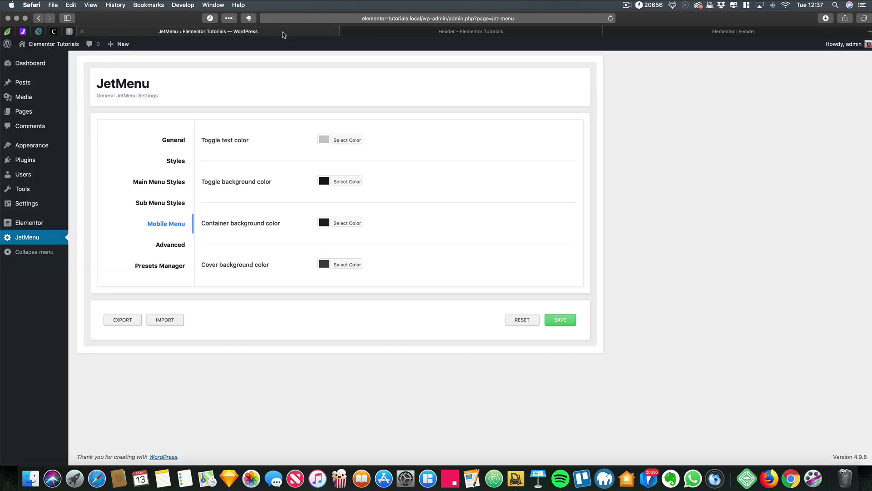
# Make JetMenu's mega menu width follow the #megaMainMenu CSS selector and save the options
pyautogui.click(176, 143)
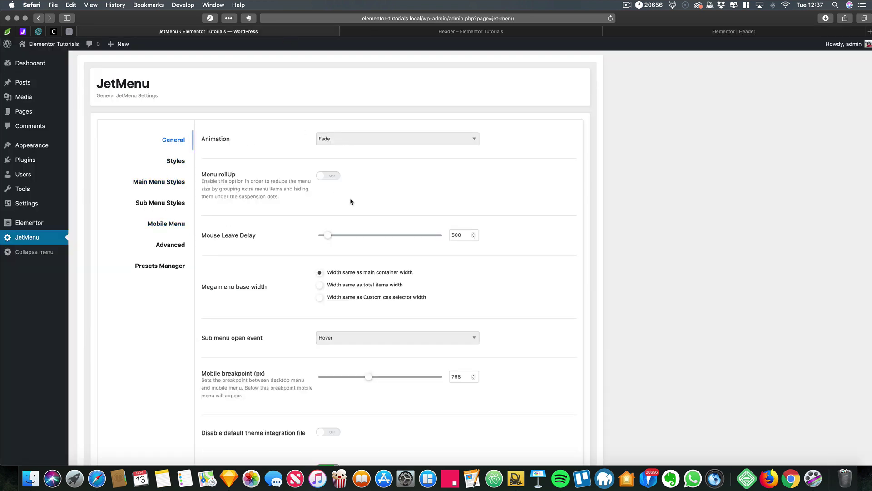
pyautogui.scroll(-3, 353, 212)
pyautogui.scroll(-1, 353, 212)
pyautogui.click(321, 215)
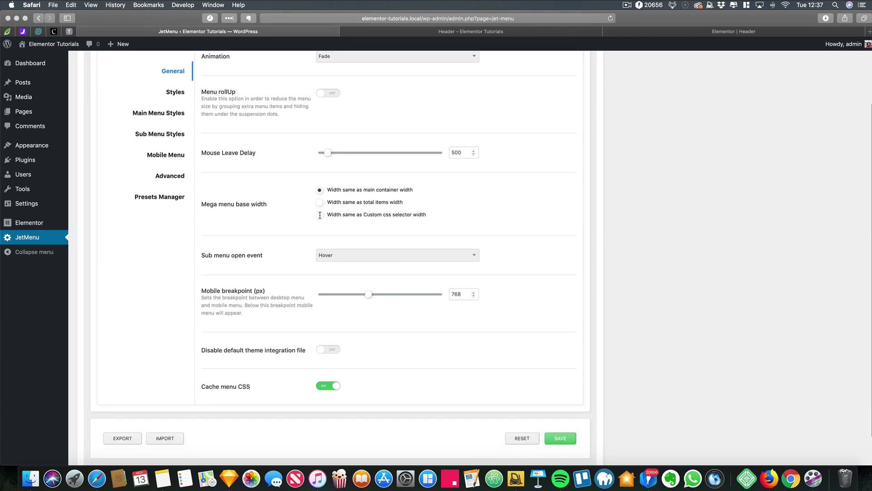
pyautogui.click(327, 255)
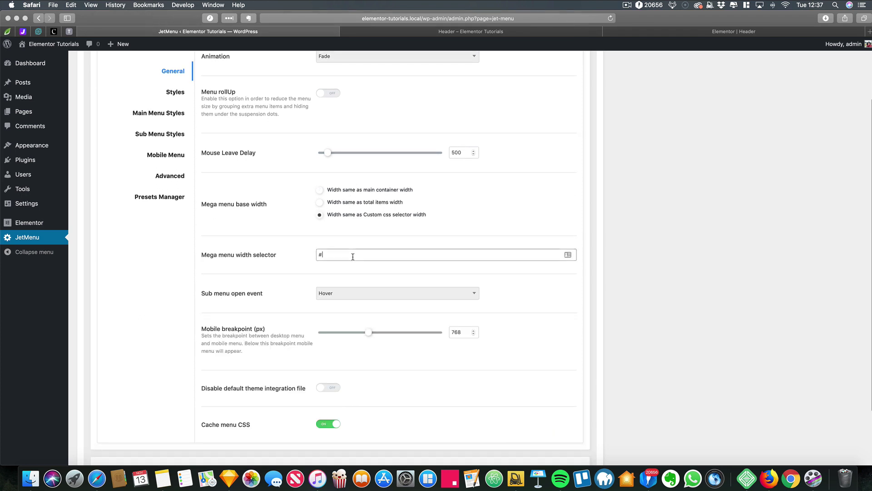
pyautogui.write('#megaMainMenu')
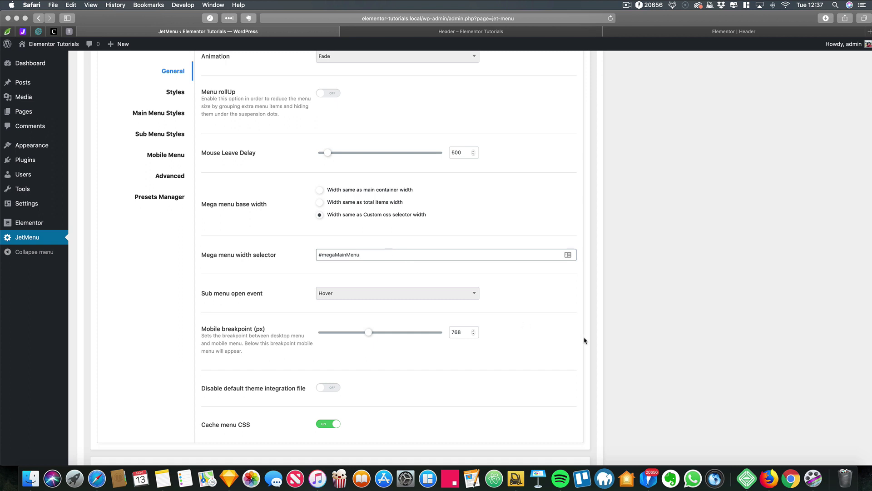
pyautogui.scroll(-3, 583, 341)
pyautogui.click(560, 409)
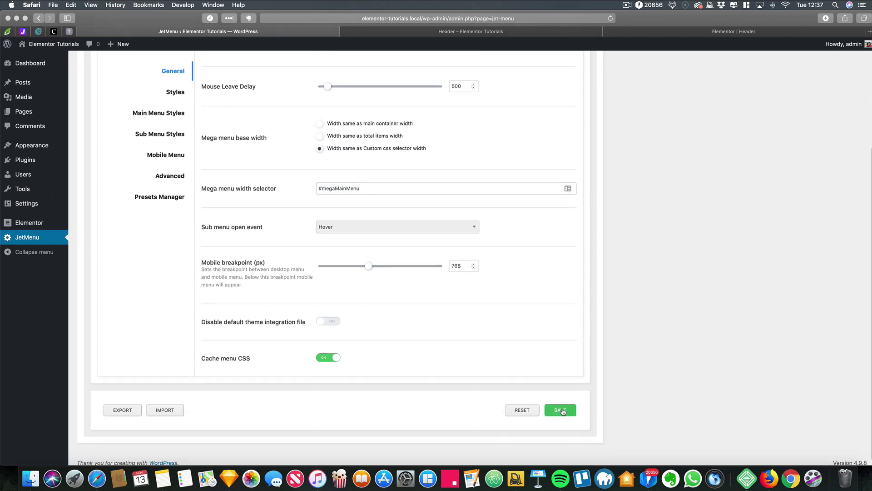
pyautogui.click(687, 32)
pyautogui.click(487, 31)
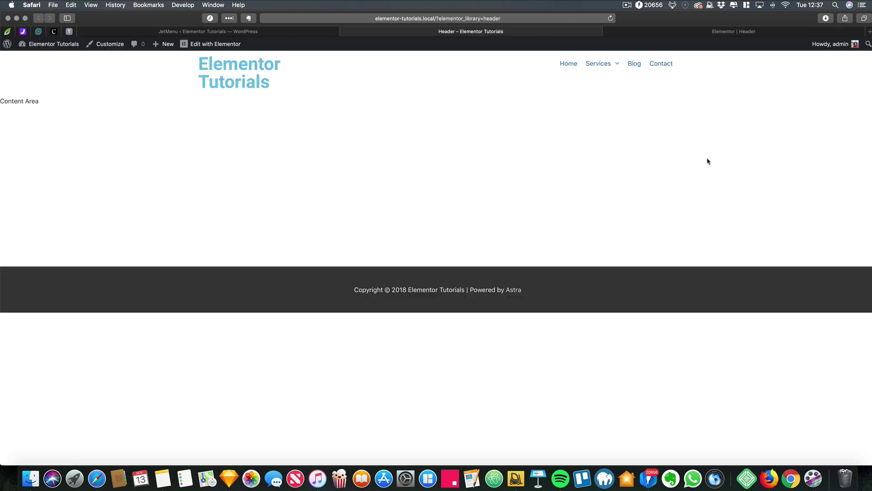
pyautogui.press('super+r')
pyautogui.moveTo(608, 67)
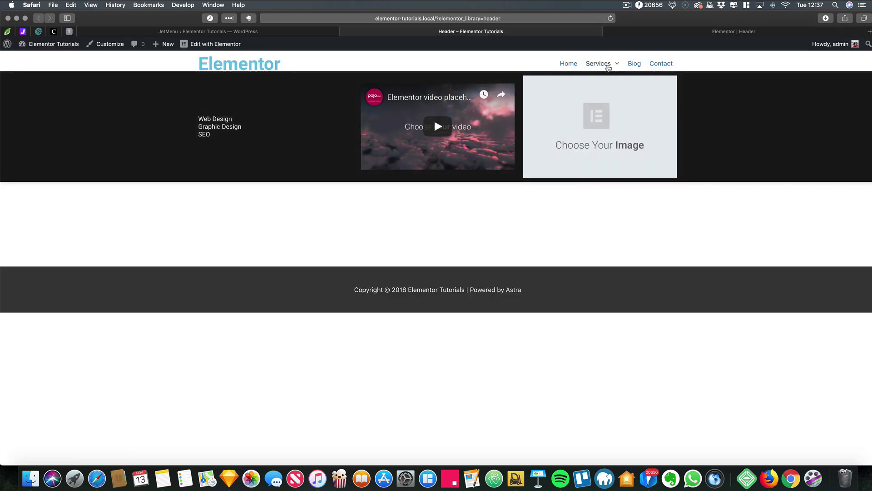